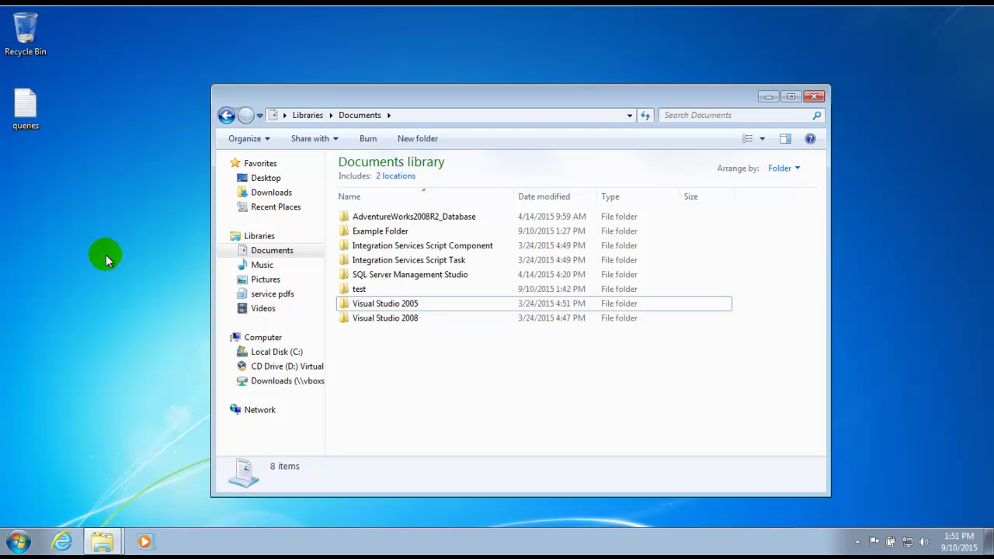
# Step: Open the Properties dialog of the 'test' folder
pyautogui.click(359, 289)
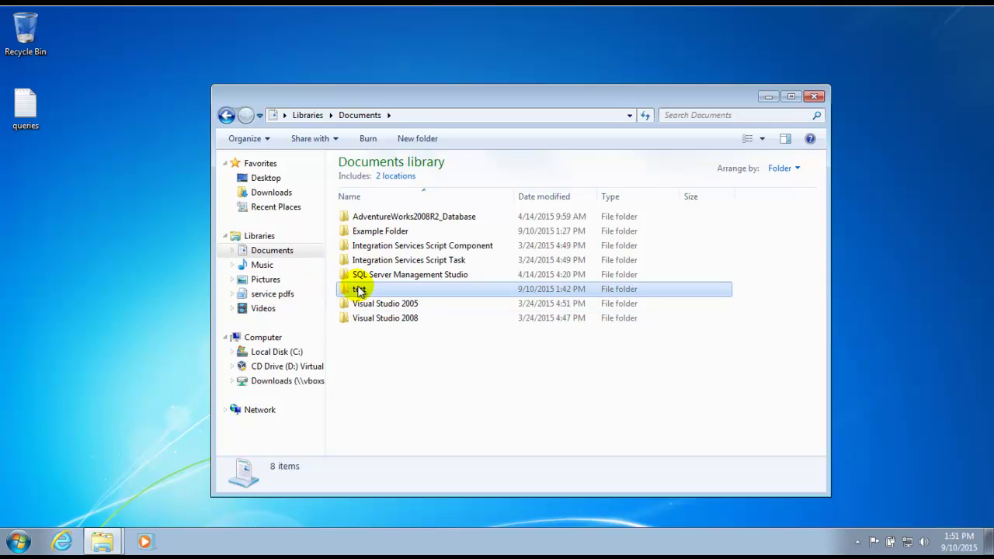
pyautogui.rightClick(362, 292)
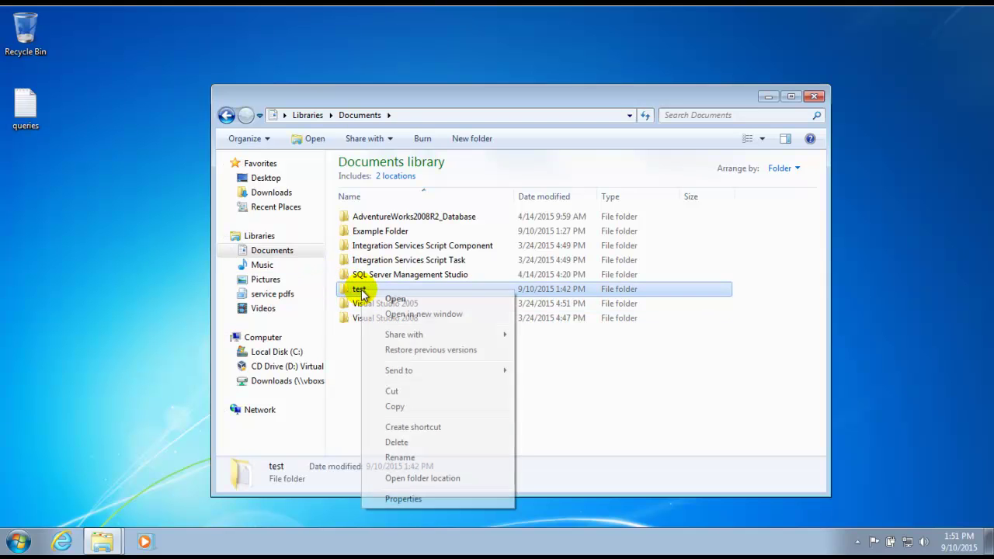
pyautogui.click(420, 499)
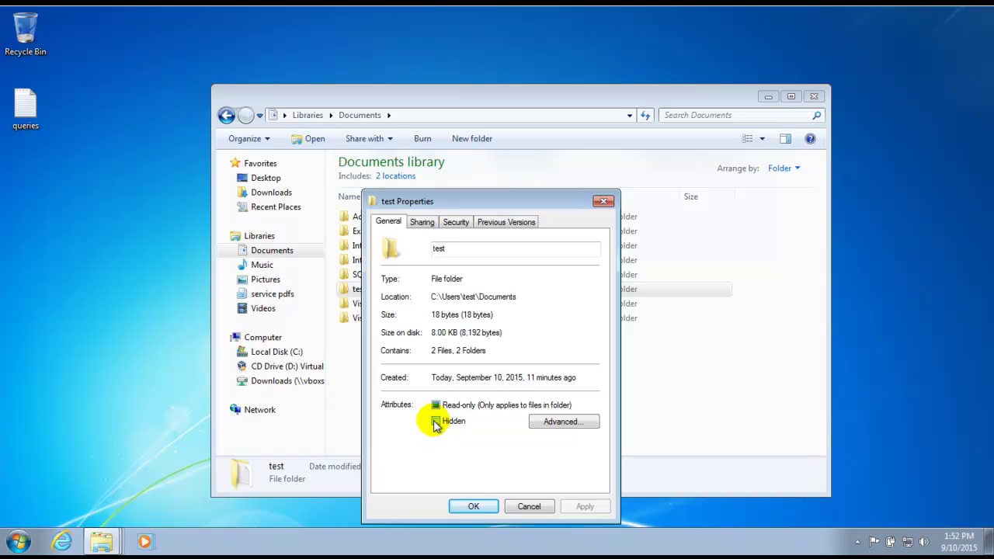
# Step: In Advanced Attributes, toggle Encrypt contents on and back off, then close it
pyautogui.click(566, 424)
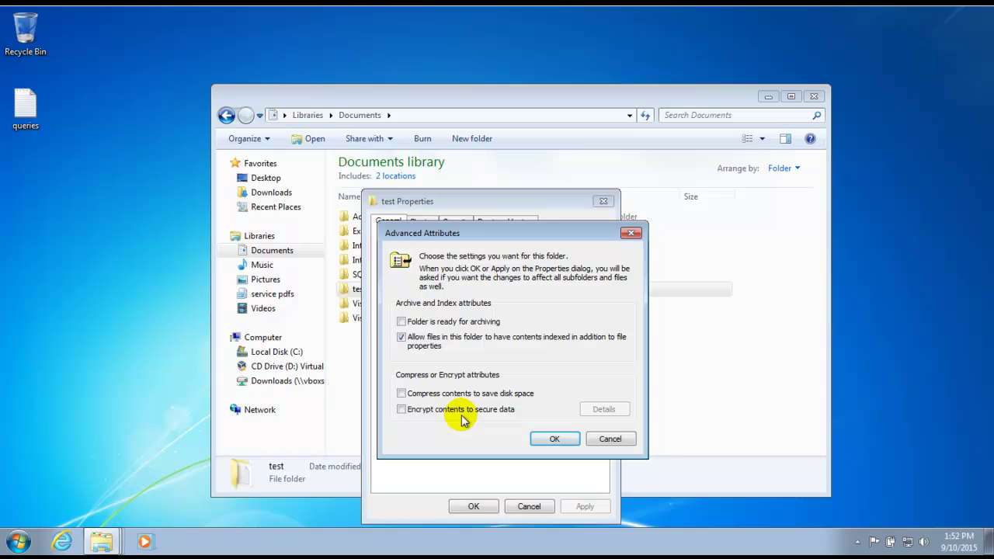
pyautogui.click(402, 410)
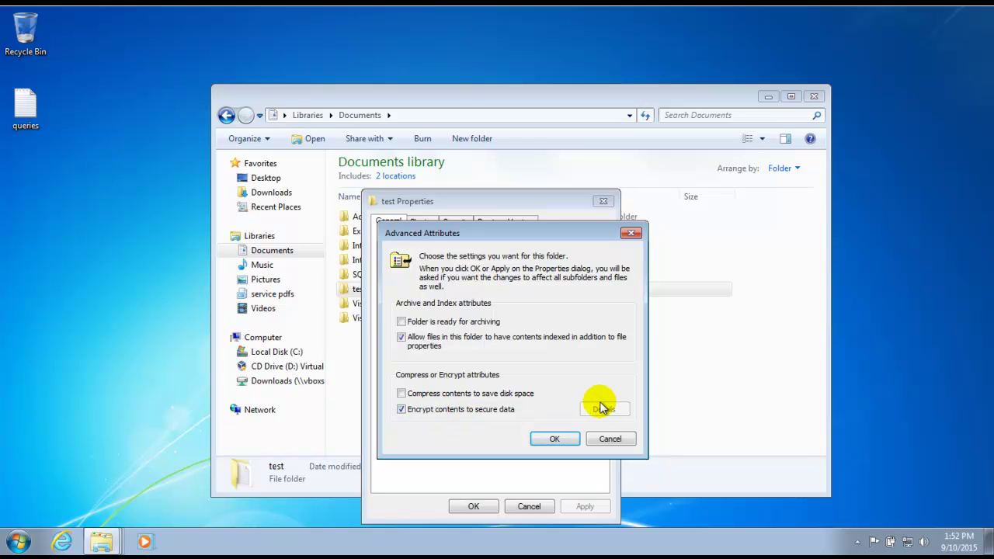
pyautogui.click(410, 411)
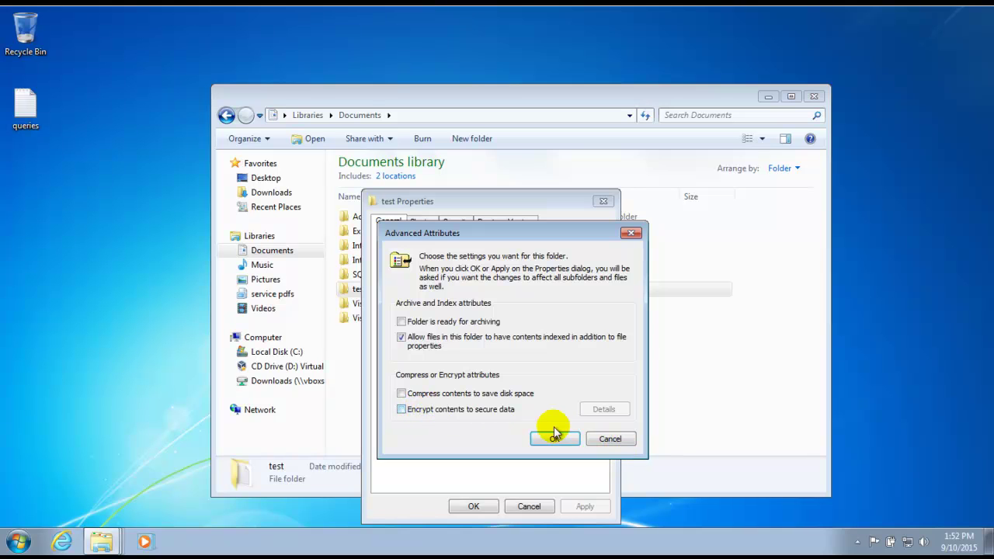
pyautogui.click(621, 441)
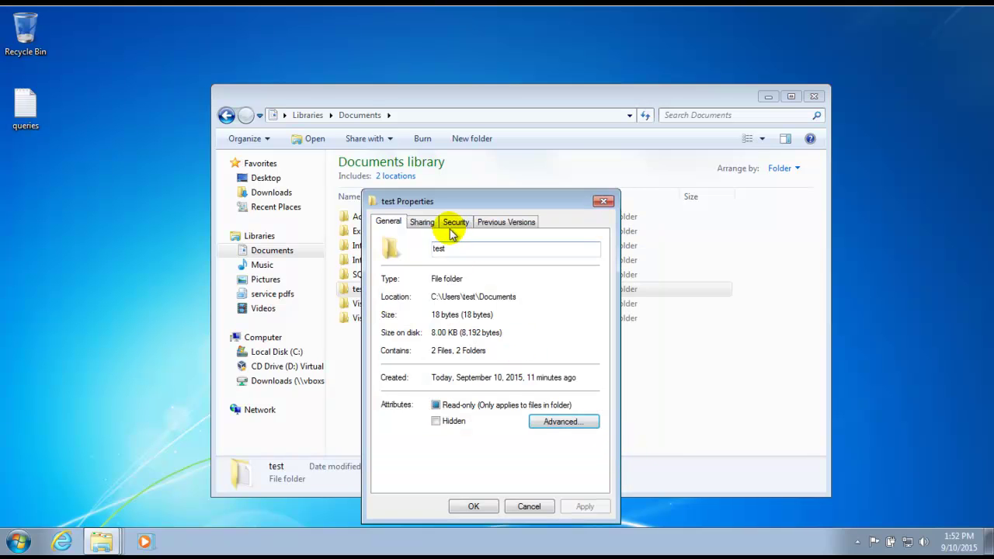
# Step: Show the Security page listing SYSTEM, test and Administrators permissions
pyautogui.click(457, 225)
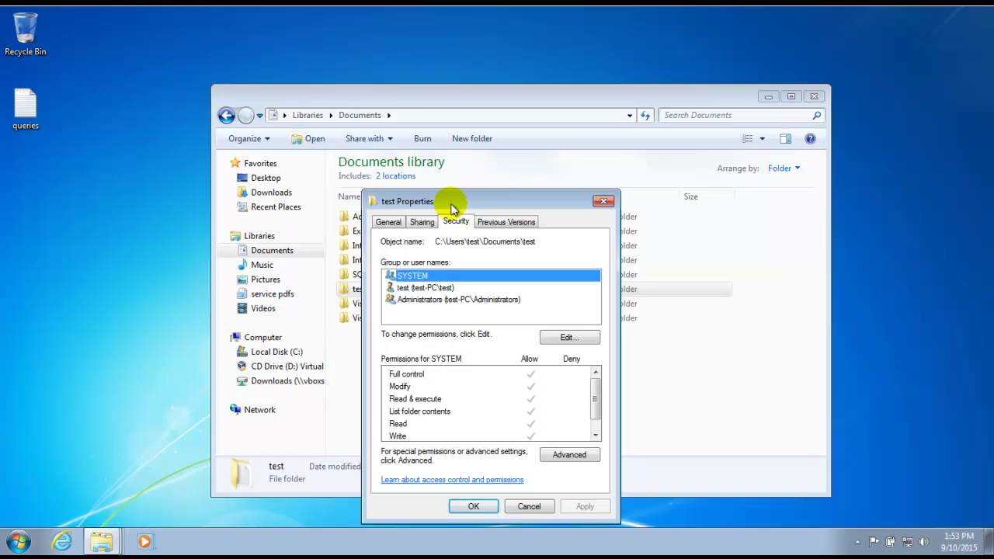
# Step: Close the 'test' Properties and open the 'junk' file's Properties
pyautogui.click(531, 506)
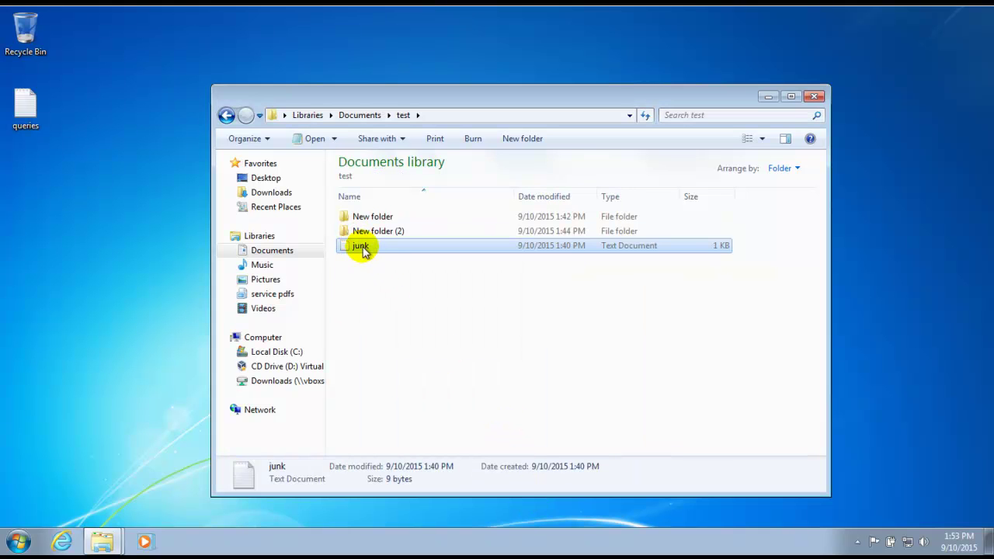
pyautogui.rightClick(363, 250)
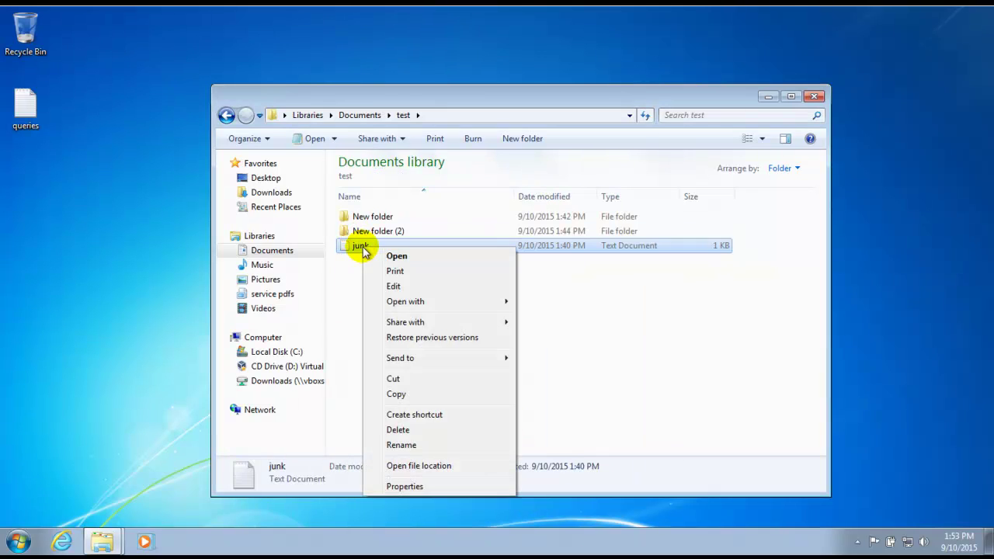
pyautogui.click(426, 487)
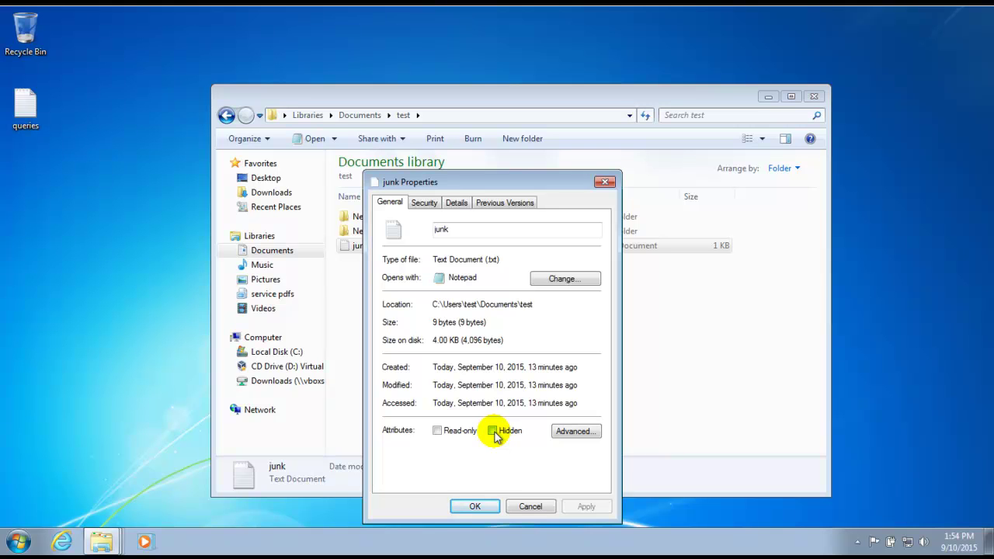
pyautogui.click(424, 205)
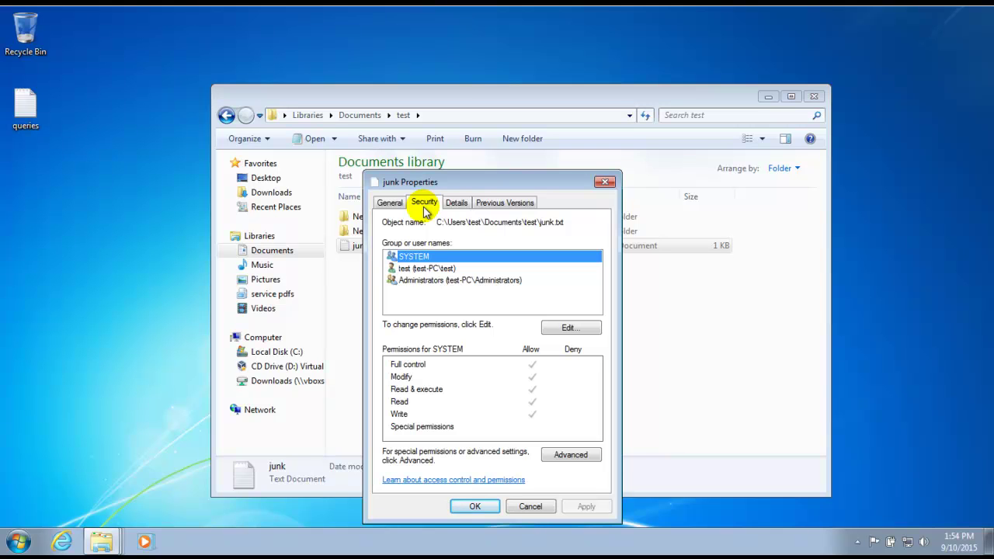
pyautogui.click(448, 205)
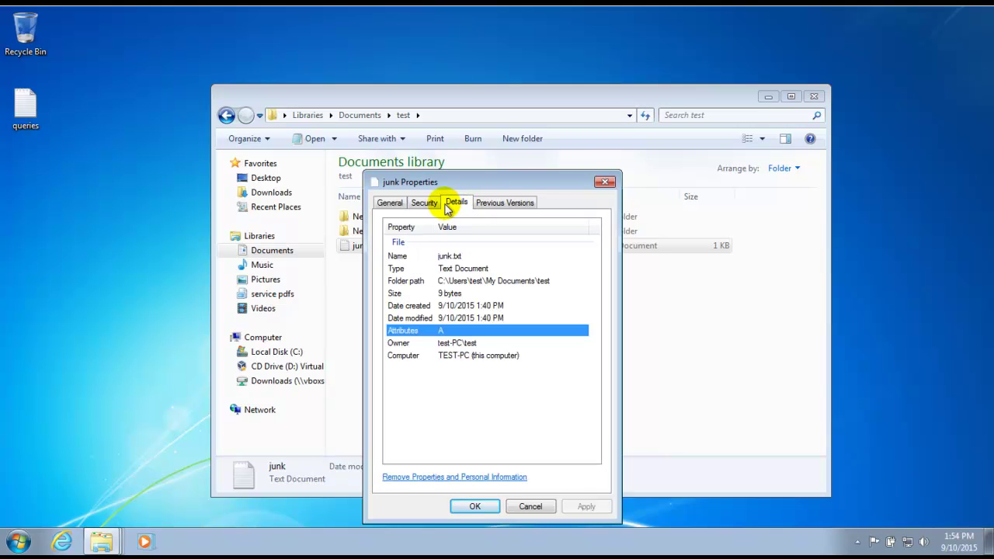
pyautogui.click(501, 204)
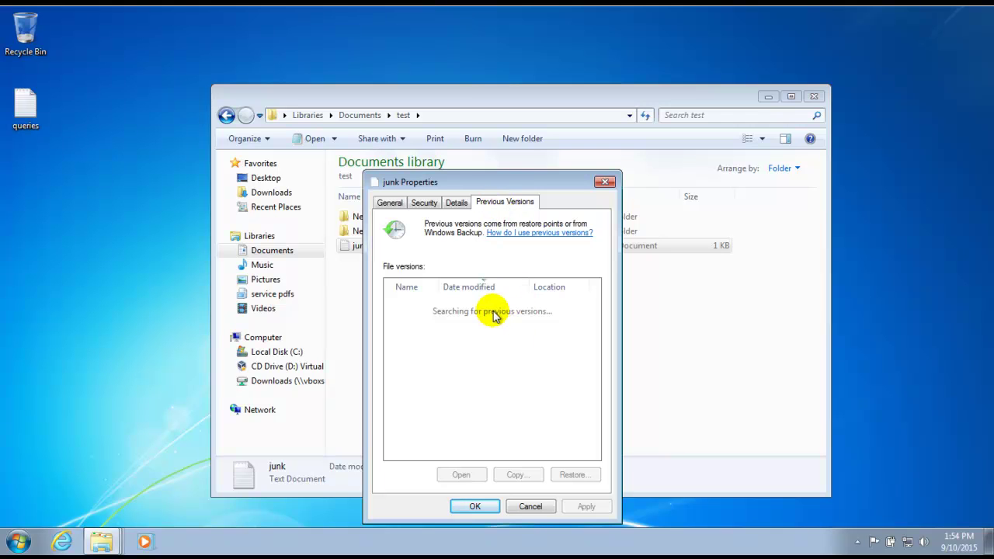
pyautogui.click(388, 206)
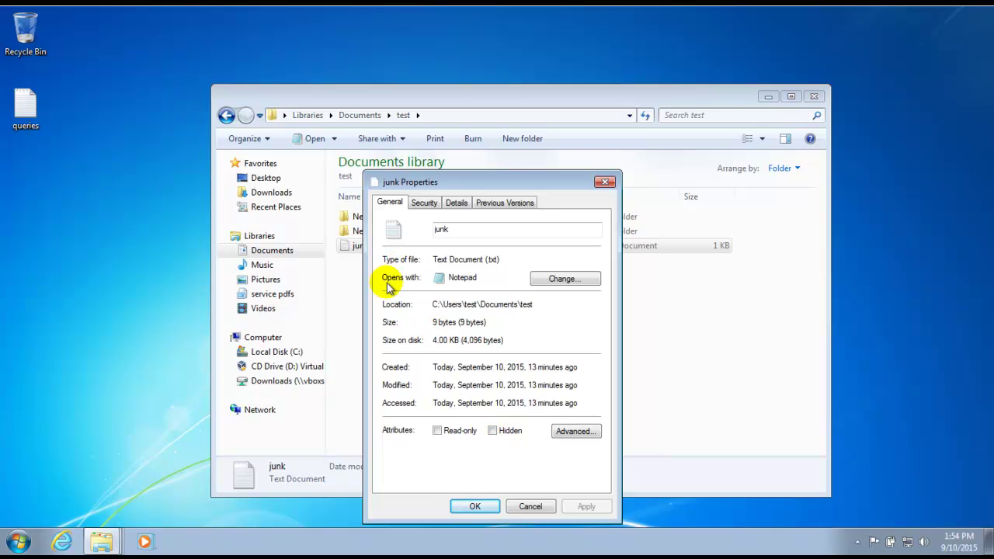
pyautogui.click(233, 137)
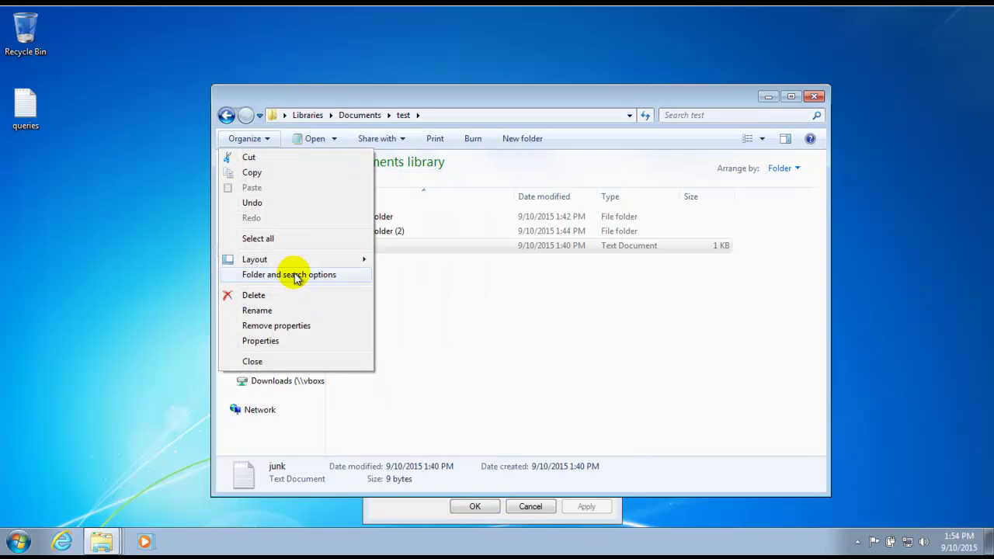
pyautogui.click(466, 311)
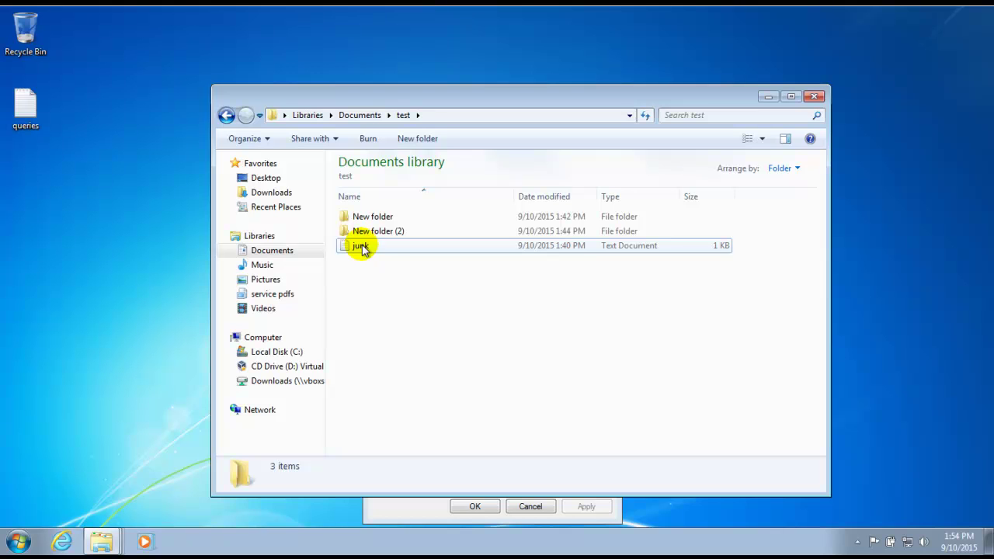
pyautogui.click(438, 506)
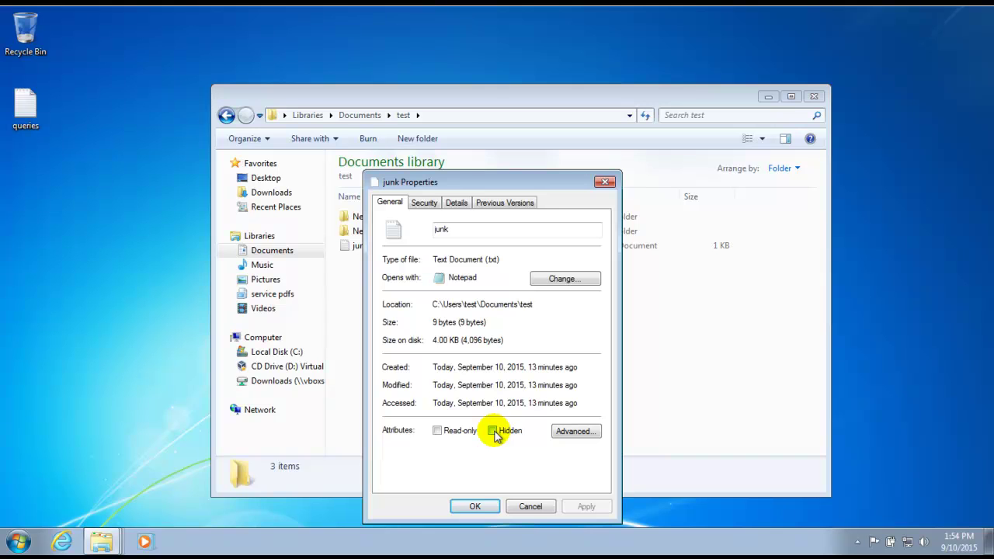
# Step: Apply the unhidden setting to 'junk' and close its Properties
pyautogui.click(474, 507)
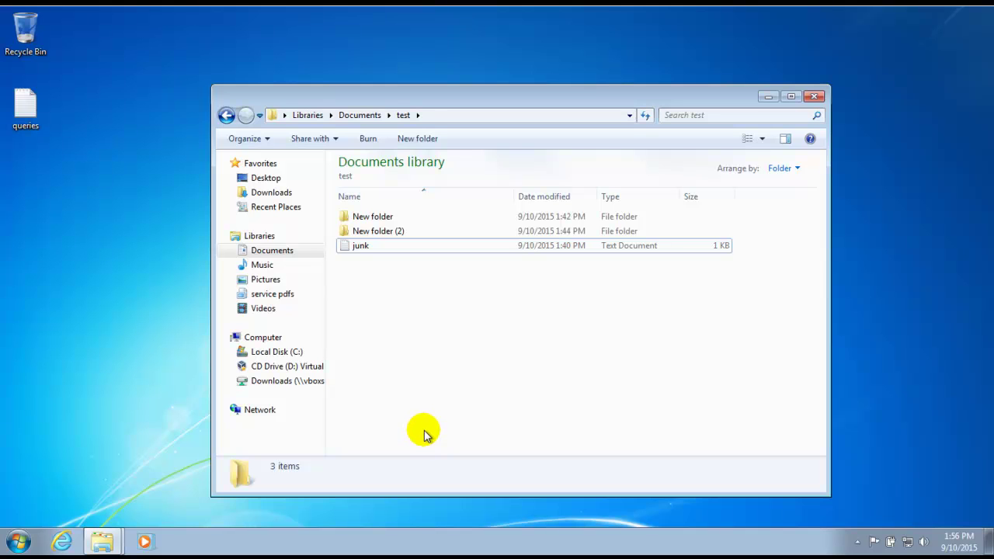
# Step: Bring up the Computer context menu from the Start menu
pyautogui.click(18, 542)
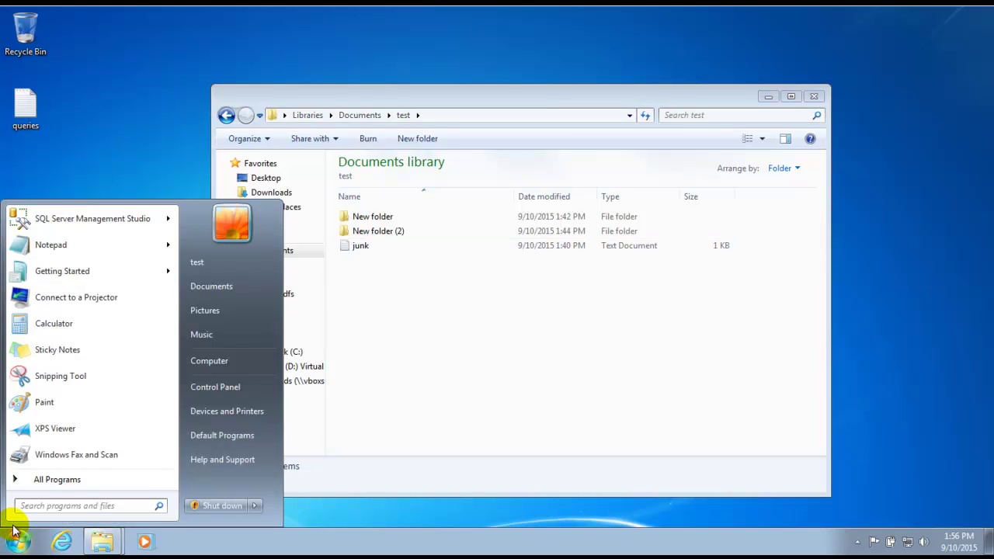
pyautogui.rightClick(224, 363)
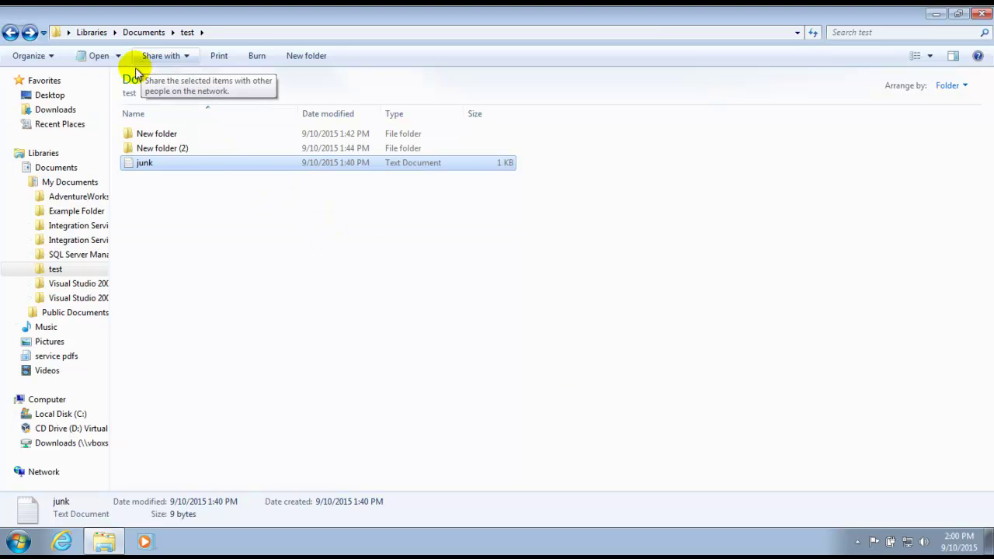
pyautogui.rightClick(66, 400)
pyautogui.click(109, 391)
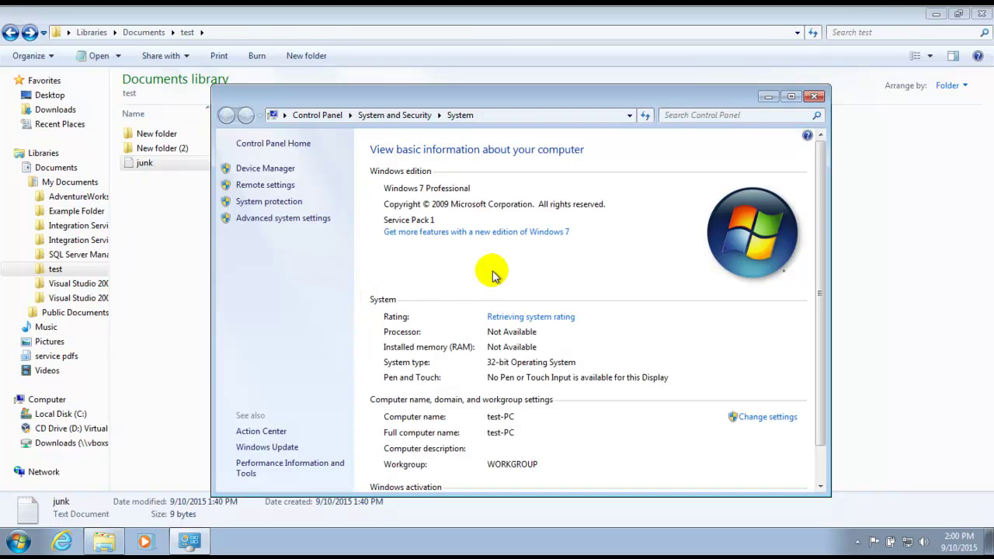
pyautogui.hotkey('alt', 'F4')
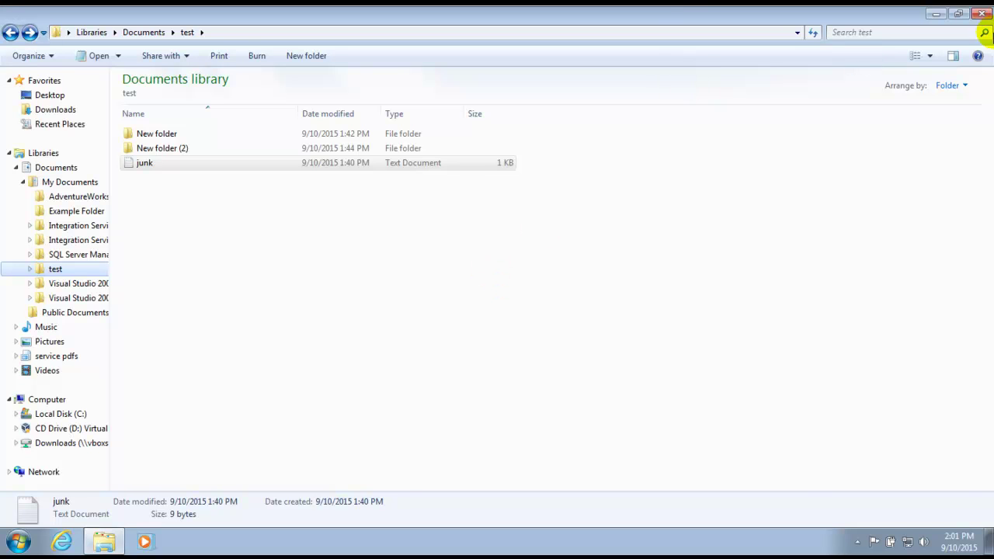
# Step: Close Explorer and launch msinfo32.exe from the Start menu search
pyautogui.click(980, 16)
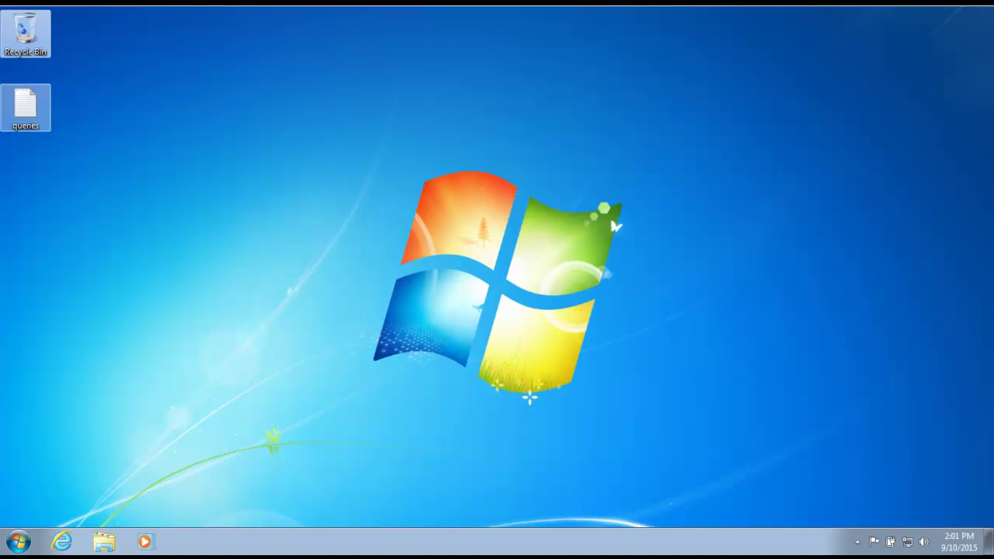
pyautogui.click(19, 543)
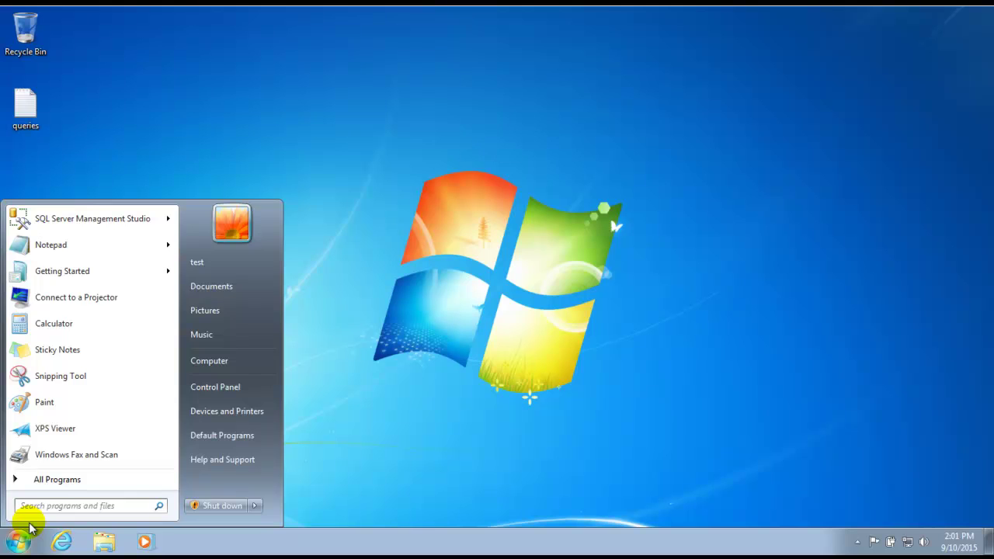
pyautogui.write('msinfo')
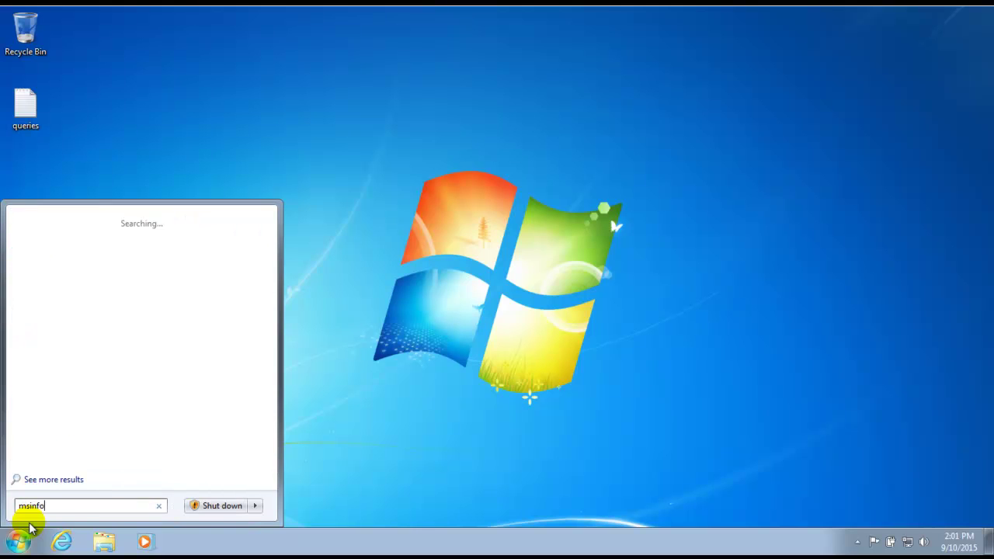
pyautogui.write('32.exe')
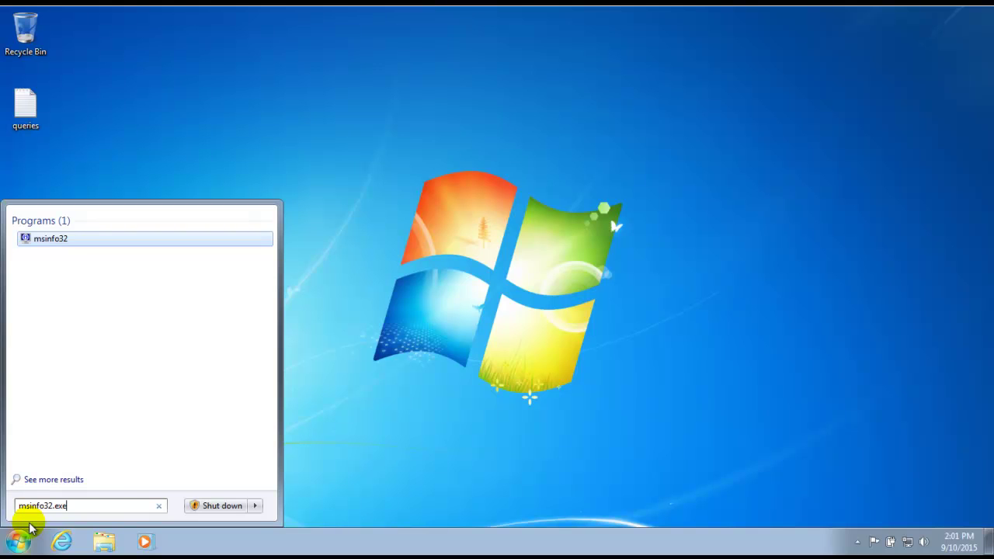
pyautogui.click(47, 241)
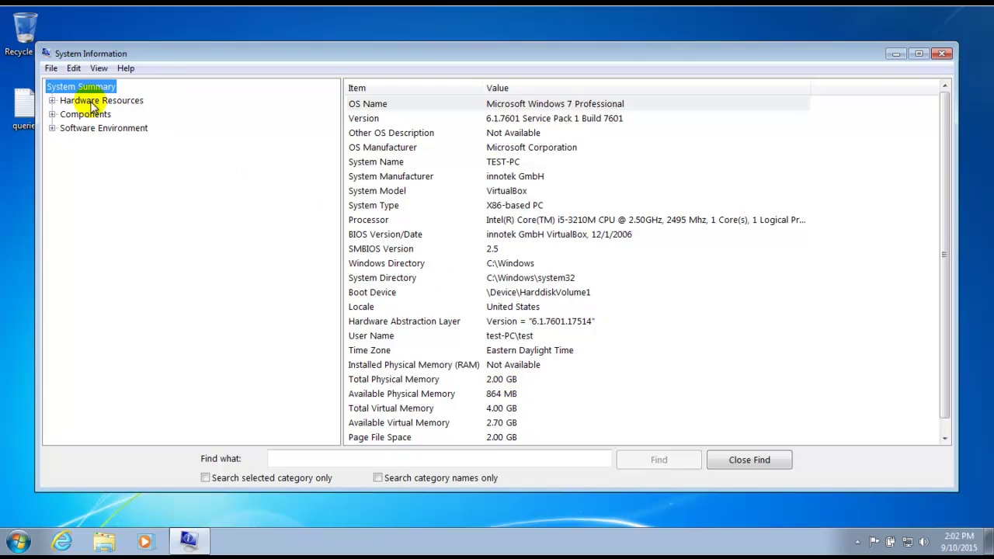
pyautogui.click(52, 114)
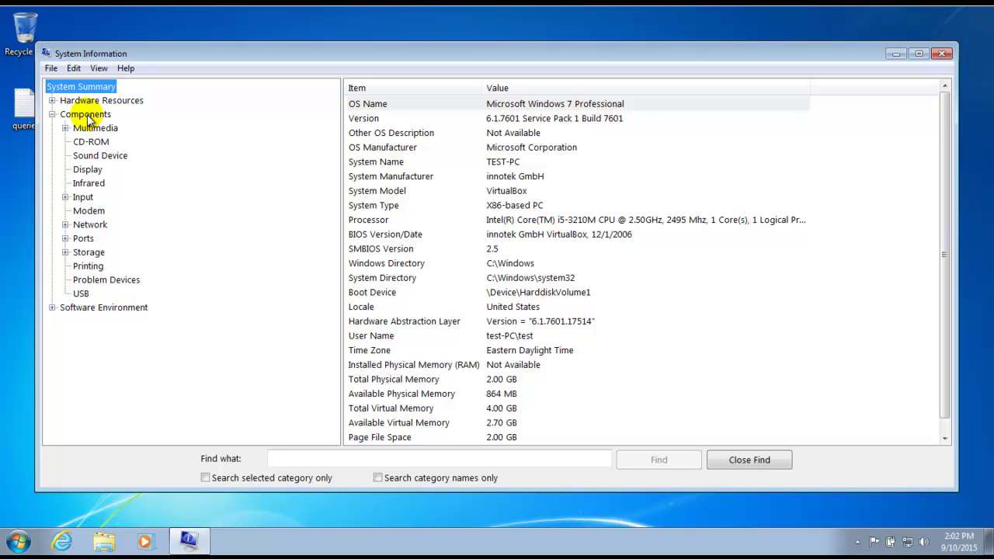
pyautogui.click(65, 253)
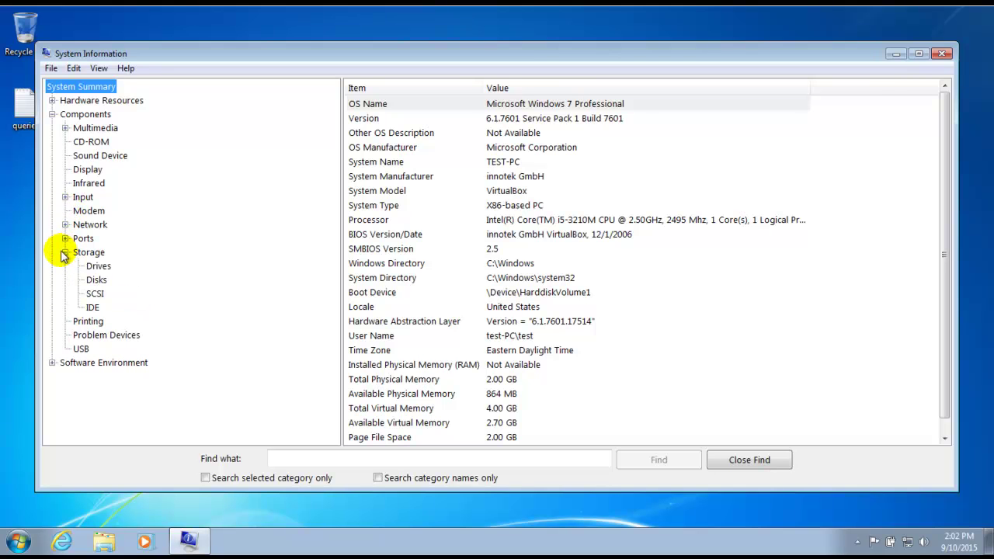
pyautogui.click(97, 267)
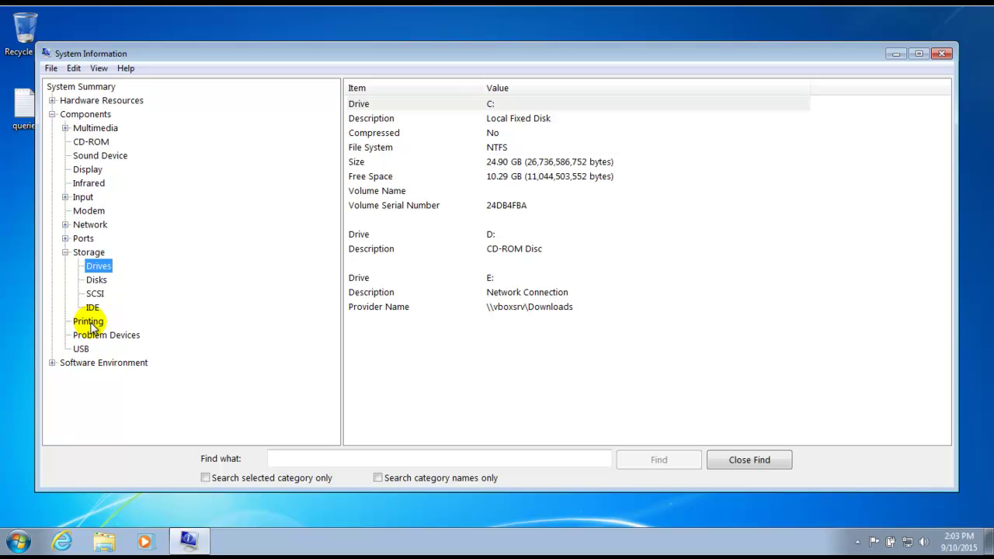
# Step: Show the CD-ROM drive D: details and expand Hardware Resources in the tree
pyautogui.click(87, 143)
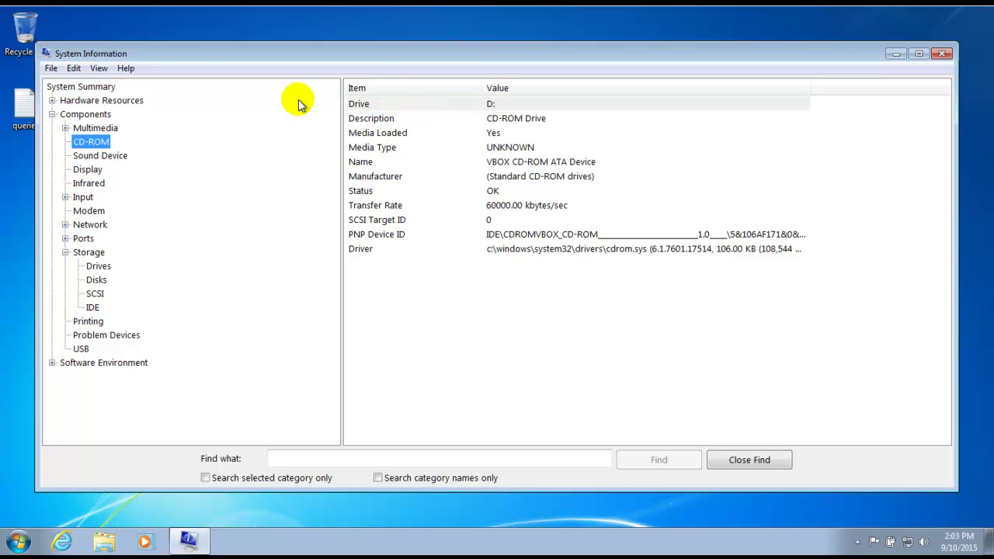
pyautogui.click(52, 101)
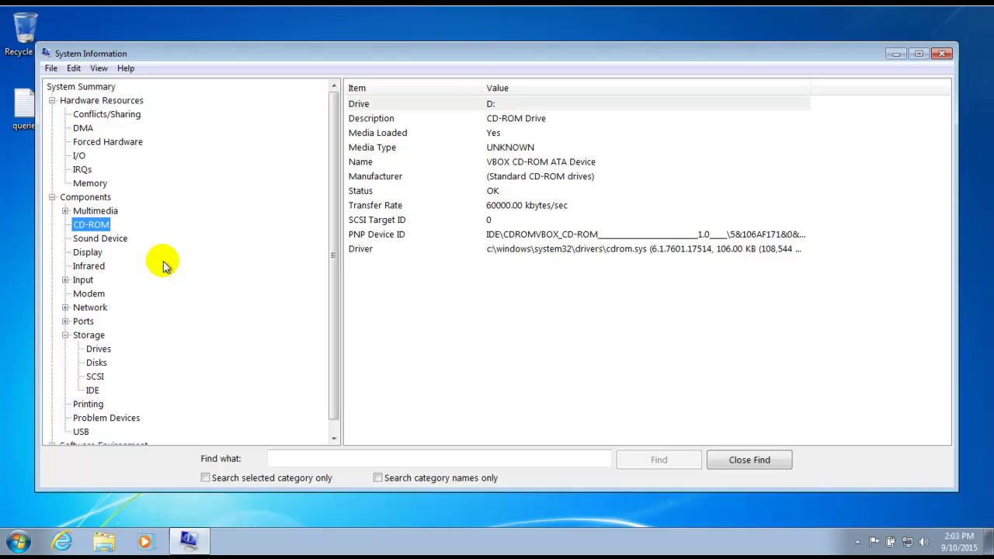
# Step: Return to the System Summary showing Windows 7 Professional, TEST-PC and 2.00 GB memory
pyautogui.click(91, 91)
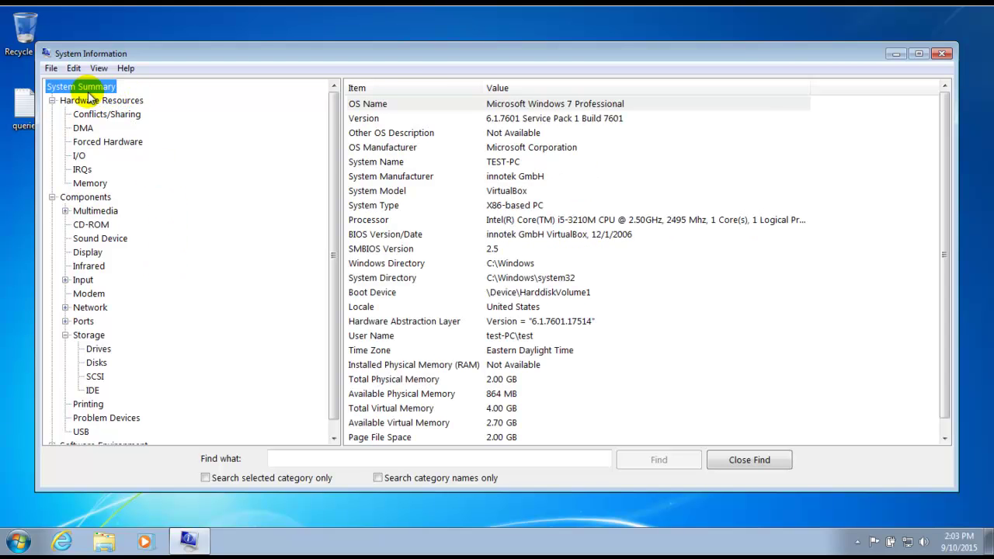